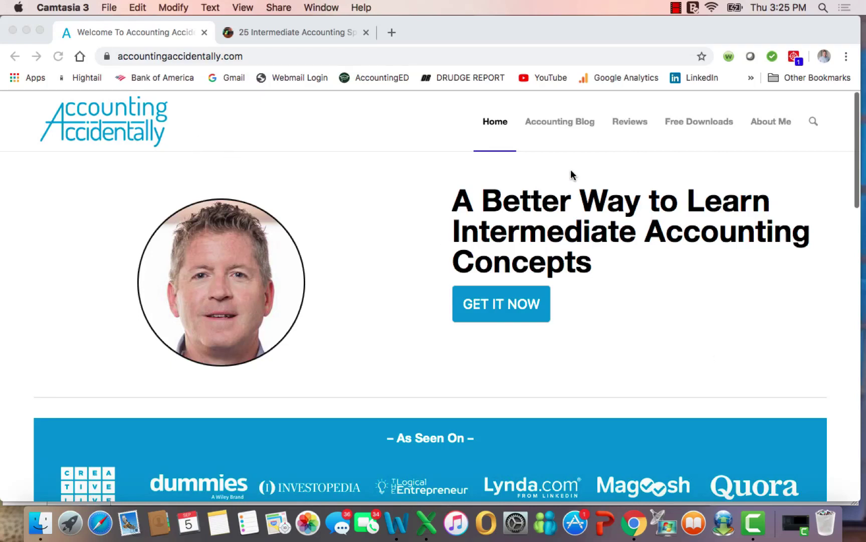
Scroll the Accounting Accidentally homepage, then bring Wtd Avg Shares StockDividends.xlsx forward in Excel
click(827, 314)
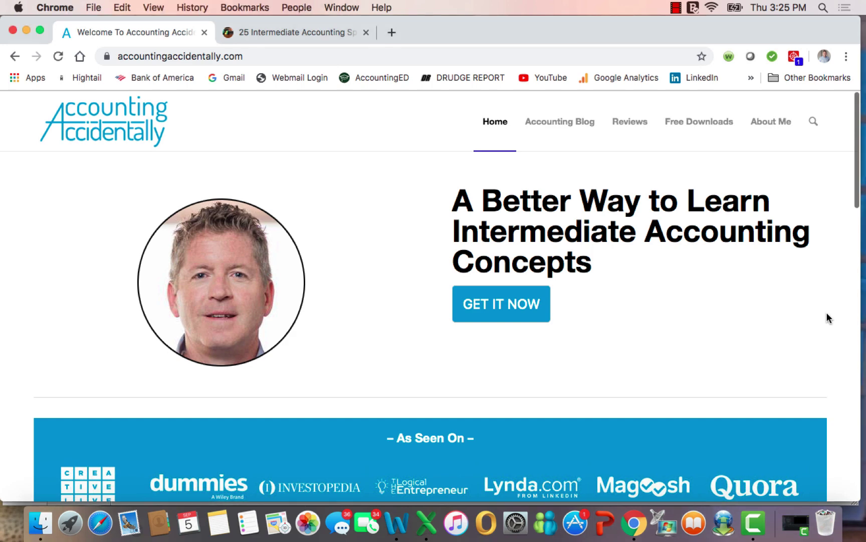
scroll(827, 313, down, 10)
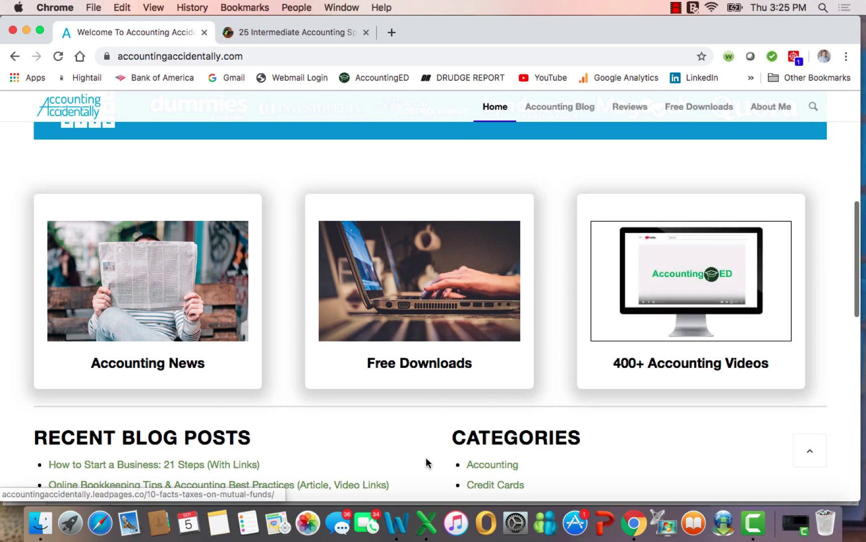
click(426, 524)
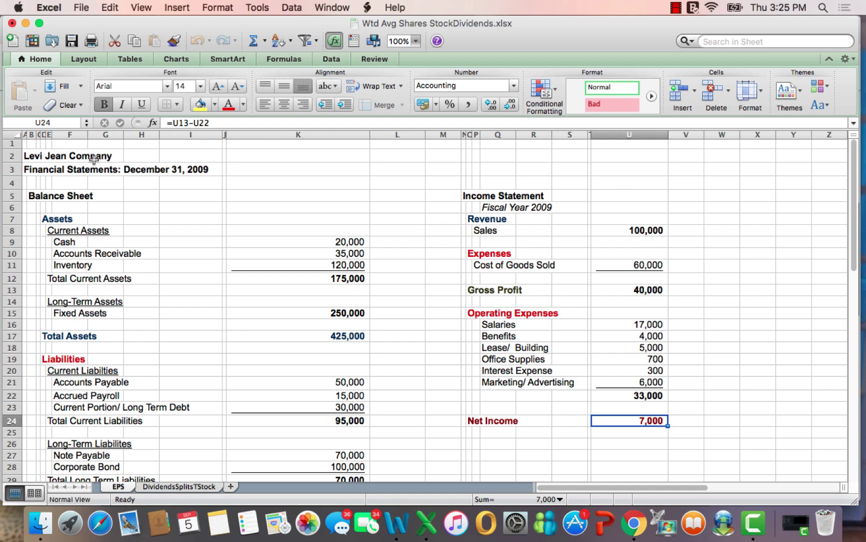
drag(854, 165, 855, 235)
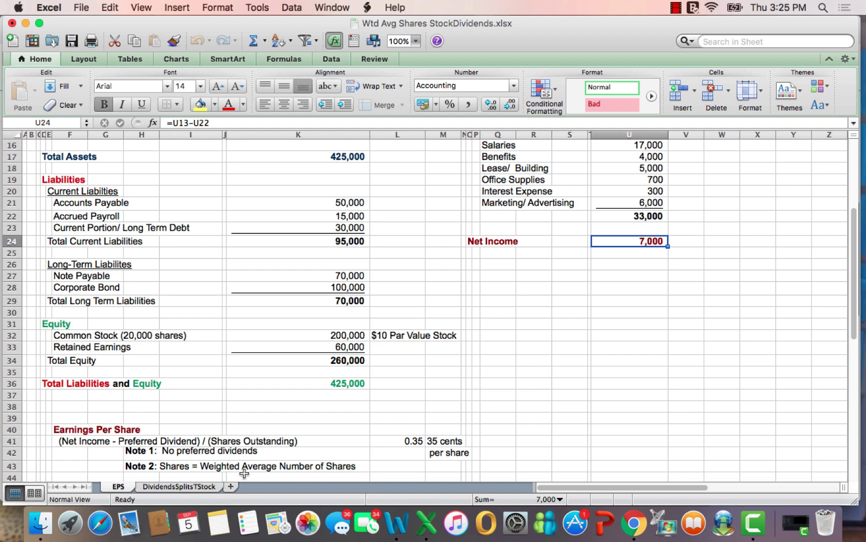
click(394, 440)
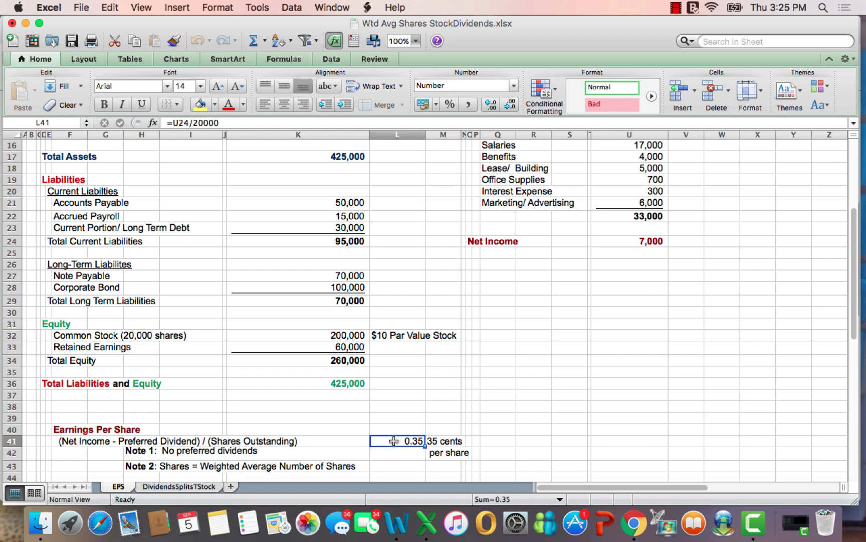
click(169, 125)
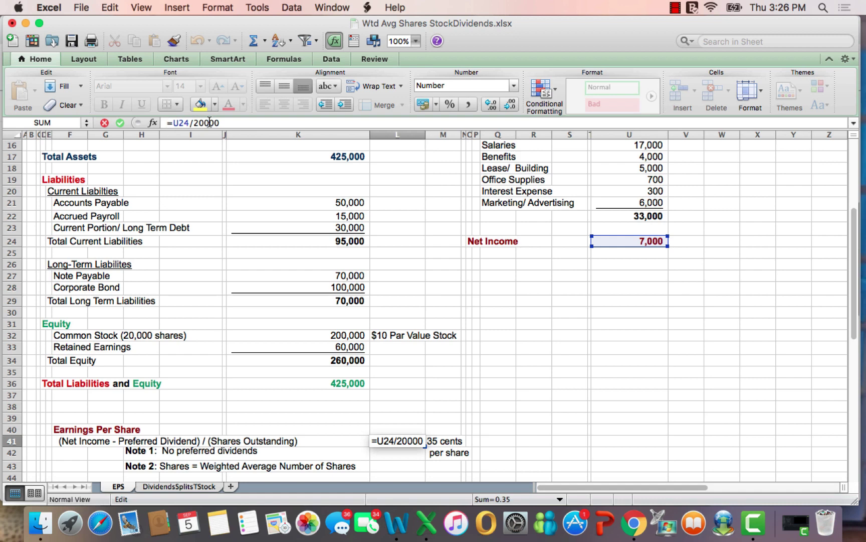
key(Return)
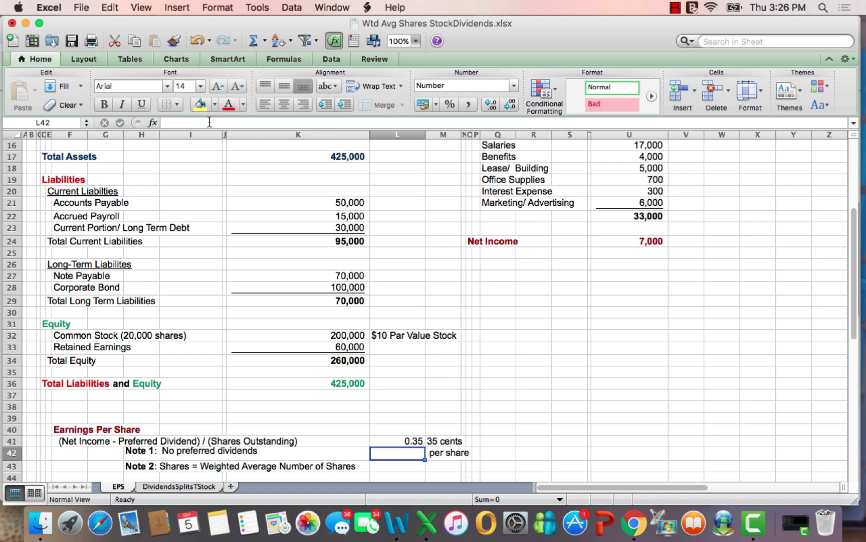
On the DividendsSplitsTStock sheet, check the 2/1 issuance note and the 1-Jan opening 20,000 shares
click(170, 487)
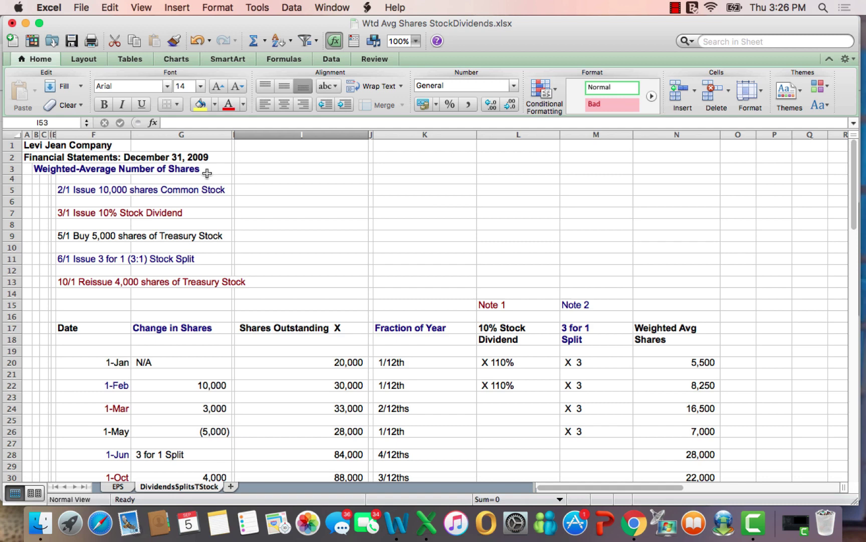
click(61, 189)
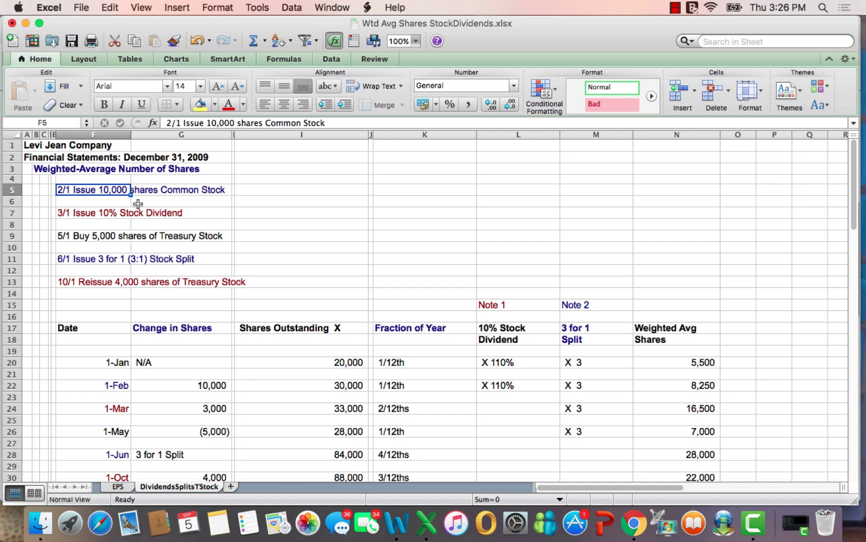
click(124, 364)
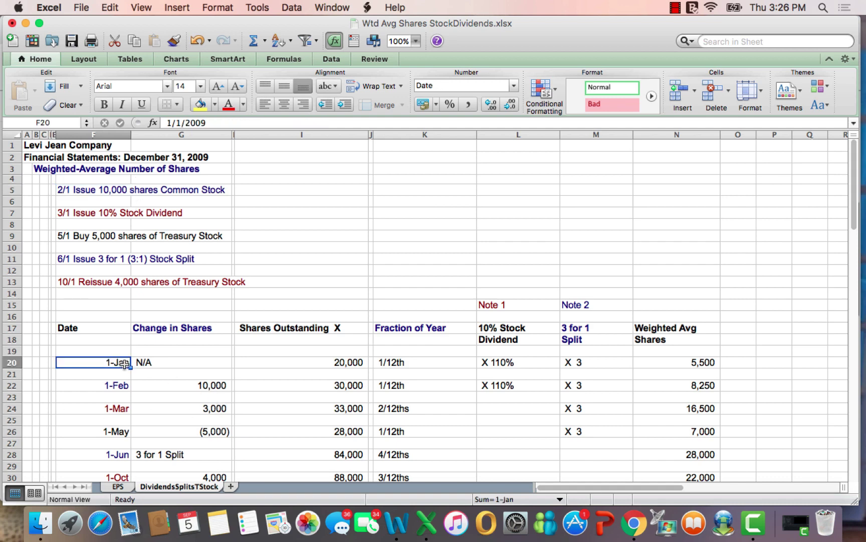
click(313, 365)
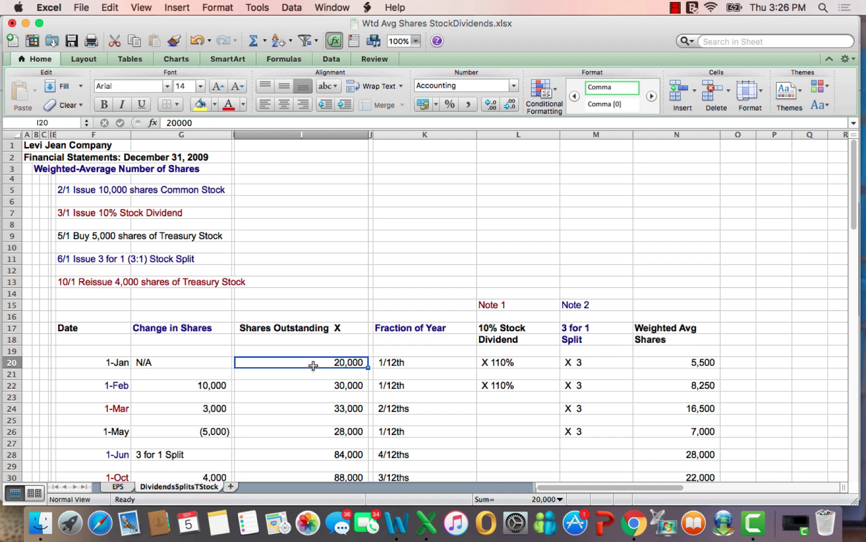
Review the 10,000 shares issued 1-Feb and select the dividend and split adjustments through 1-May
click(208, 386)
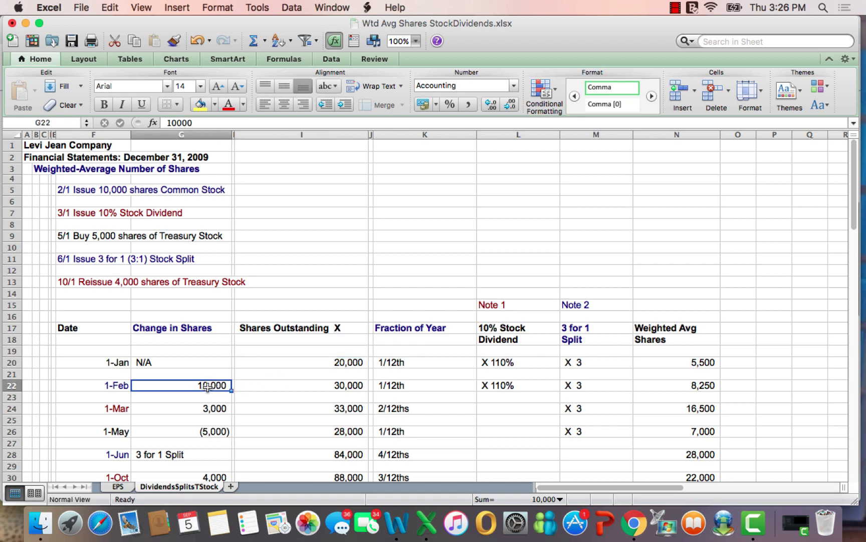
click(80, 191)
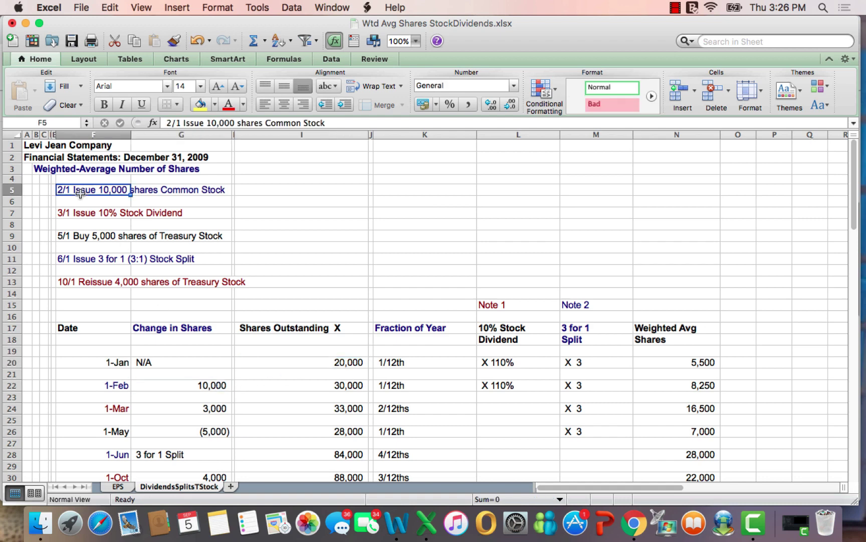
click(326, 384)
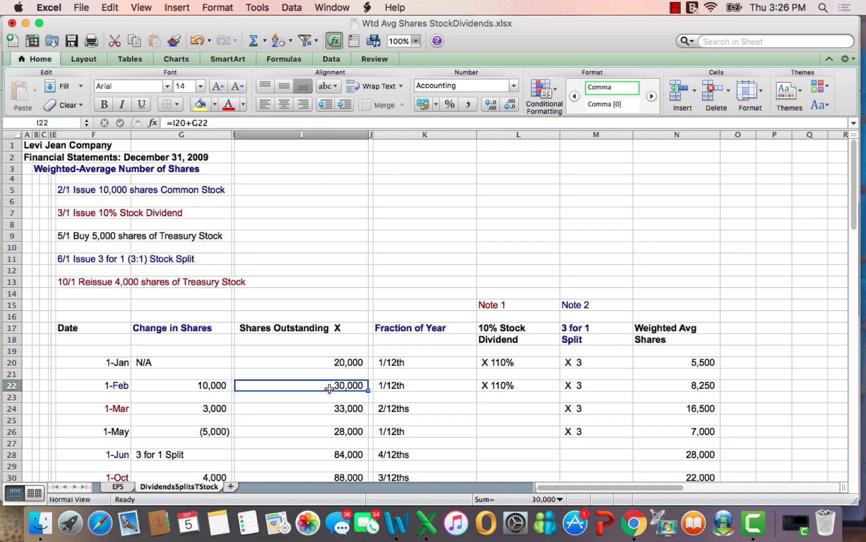
drag(413, 304, 697, 432)
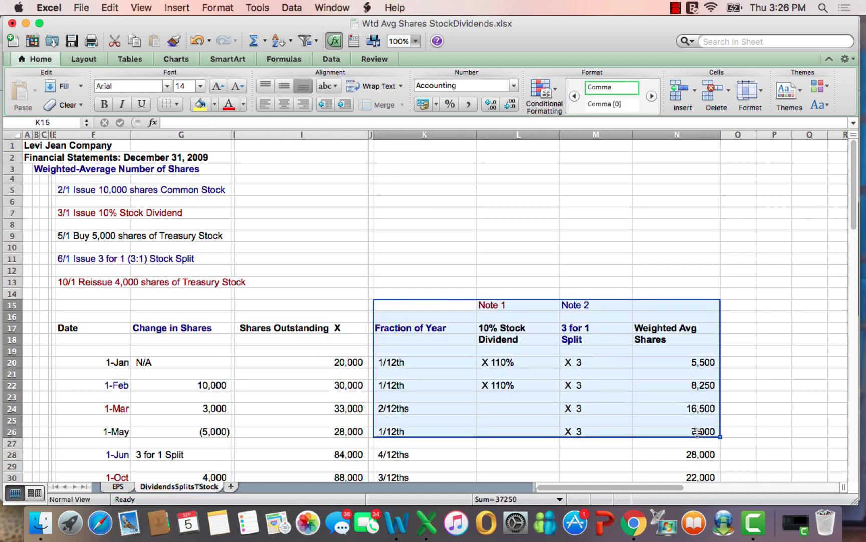
click(391, 222)
click(64, 210)
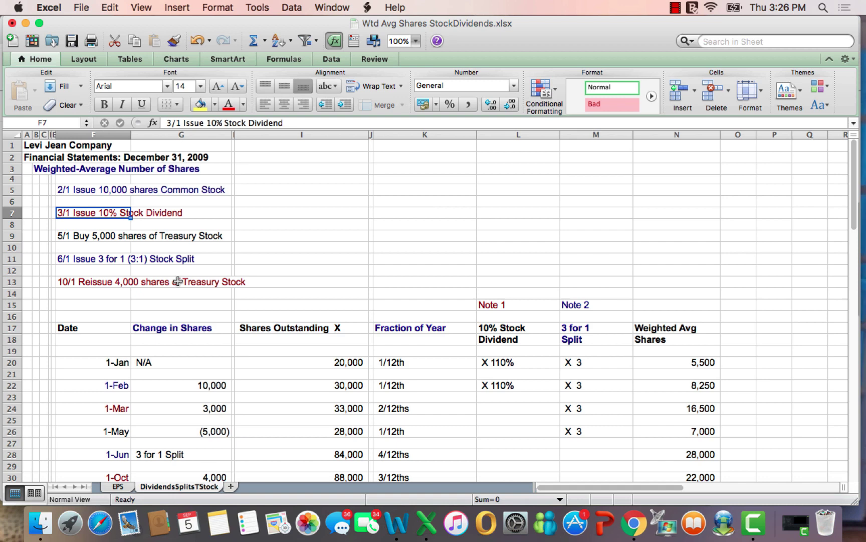
click(341, 383)
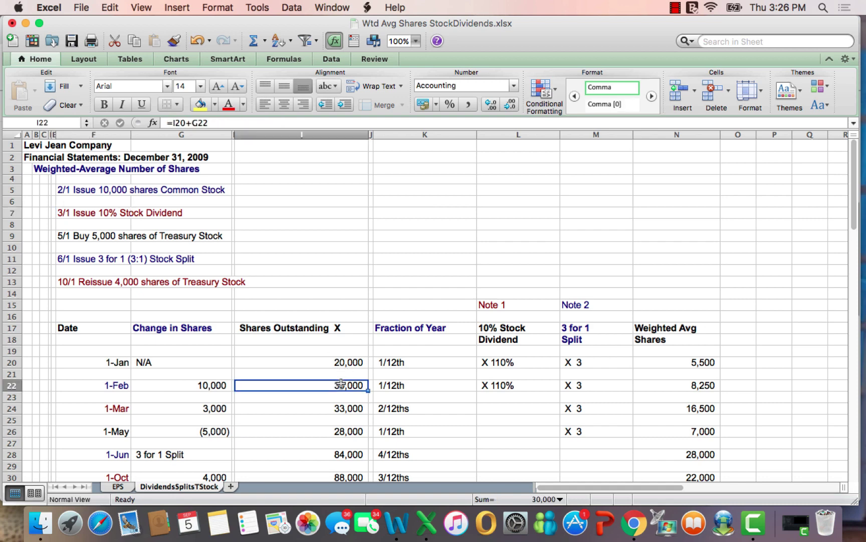
click(309, 331)
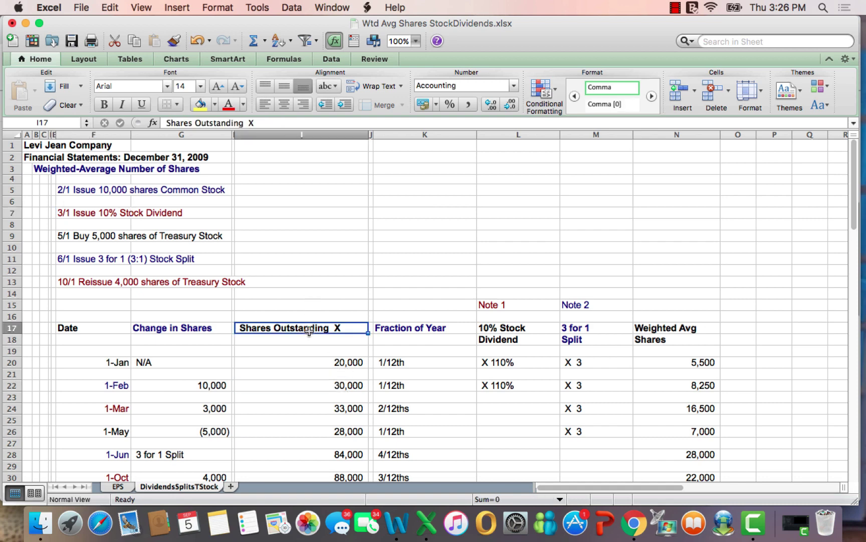
click(174, 407)
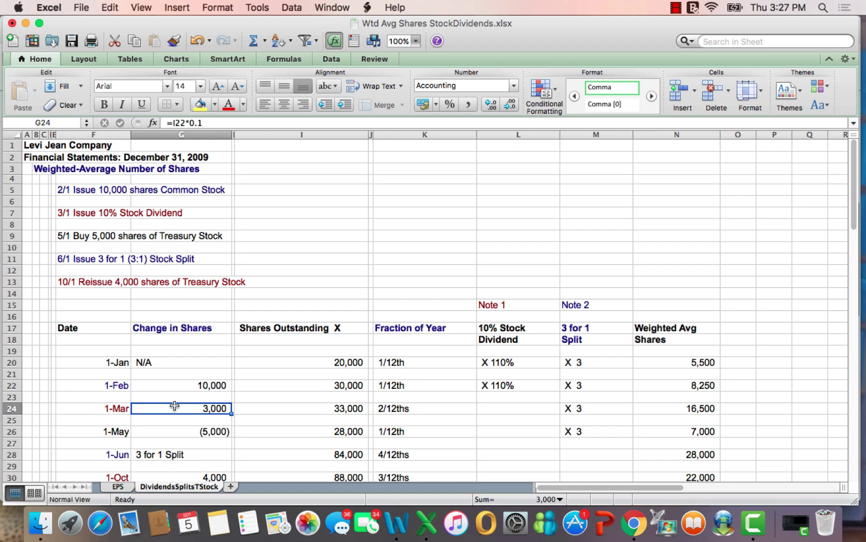
click(315, 409)
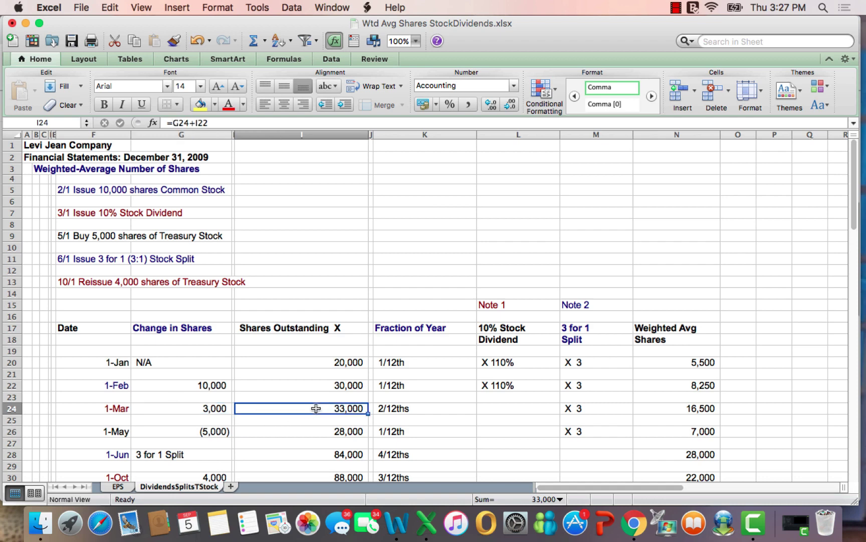
click(185, 123)
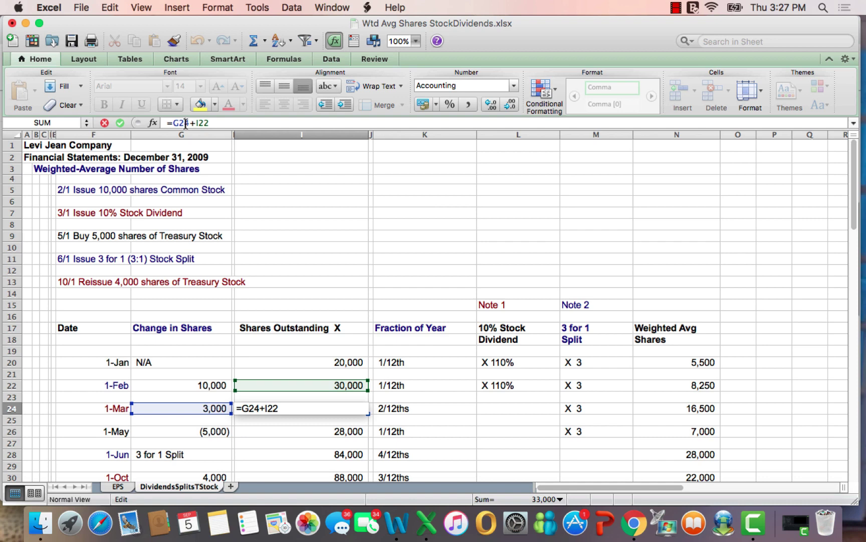
key(Escape)
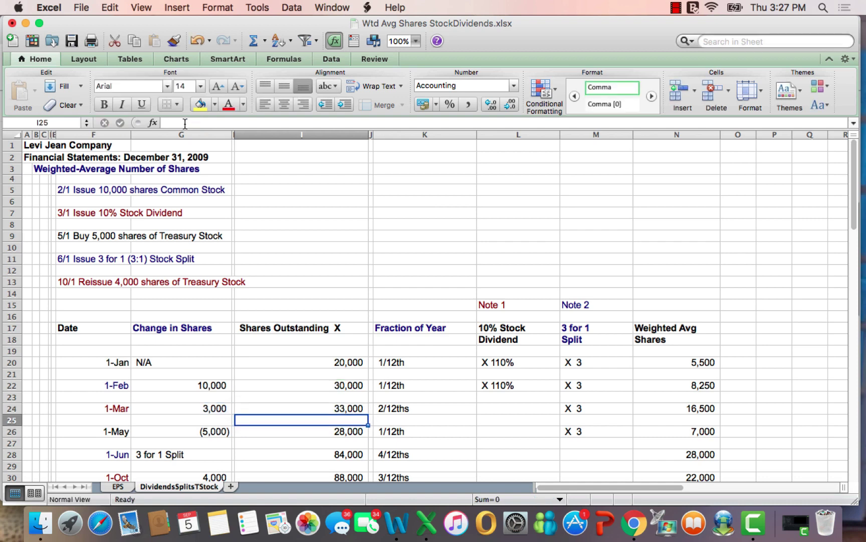
click(110, 409)
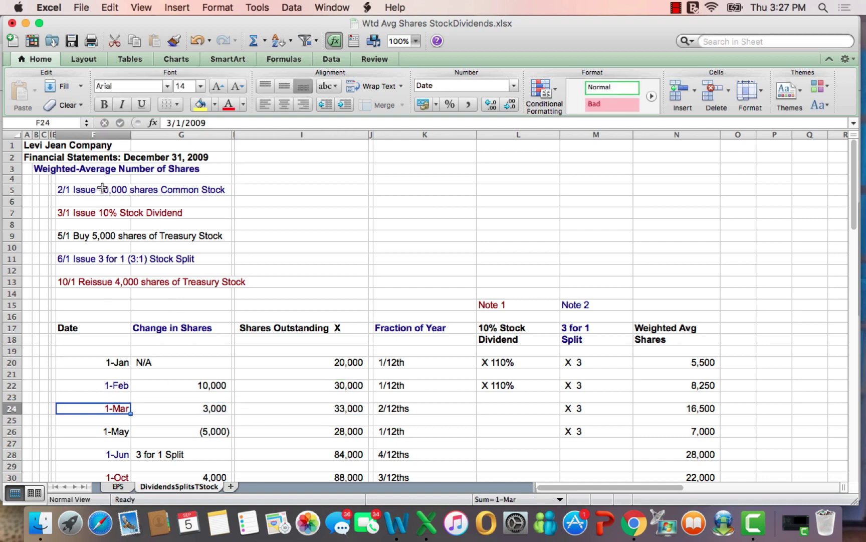
click(78, 237)
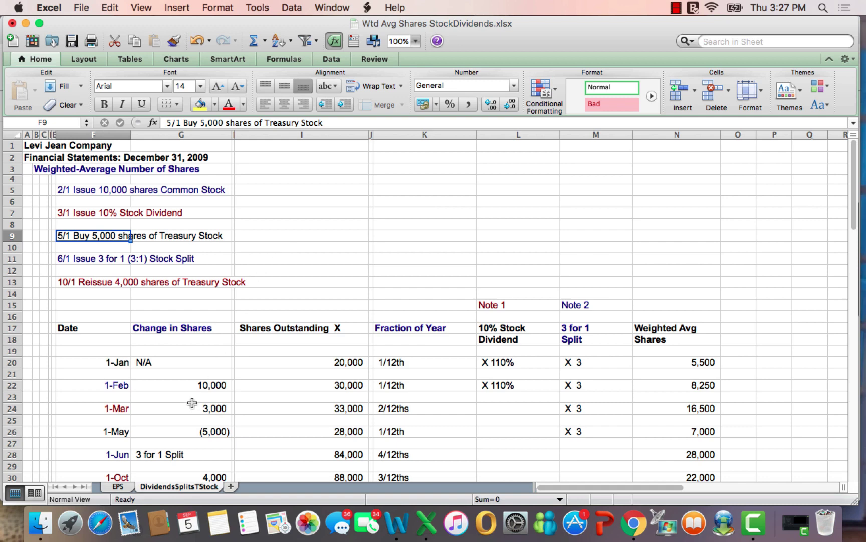
click(171, 433)
click(90, 441)
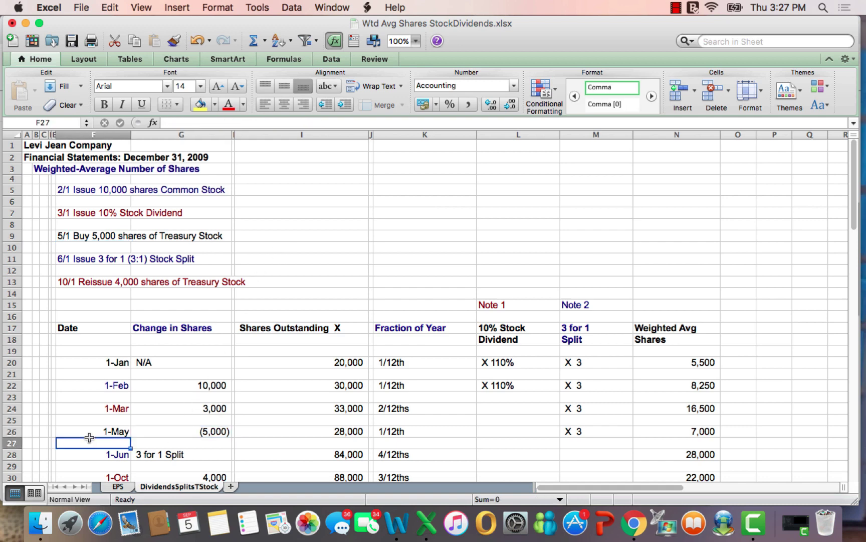
click(106, 431)
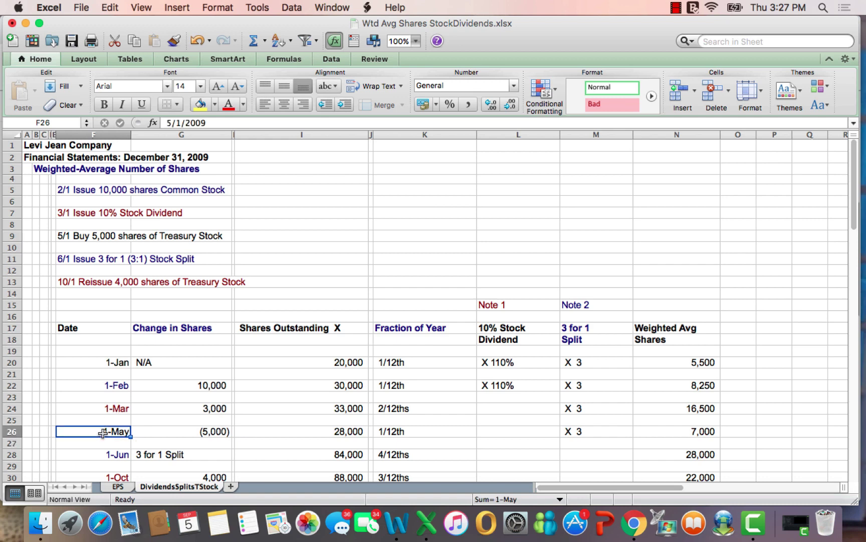
click(303, 433)
click(188, 125)
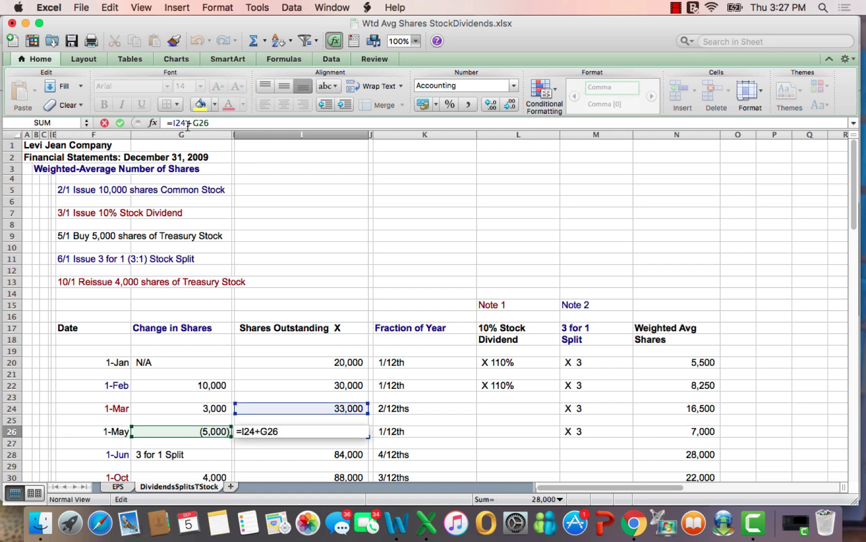
key(Return)
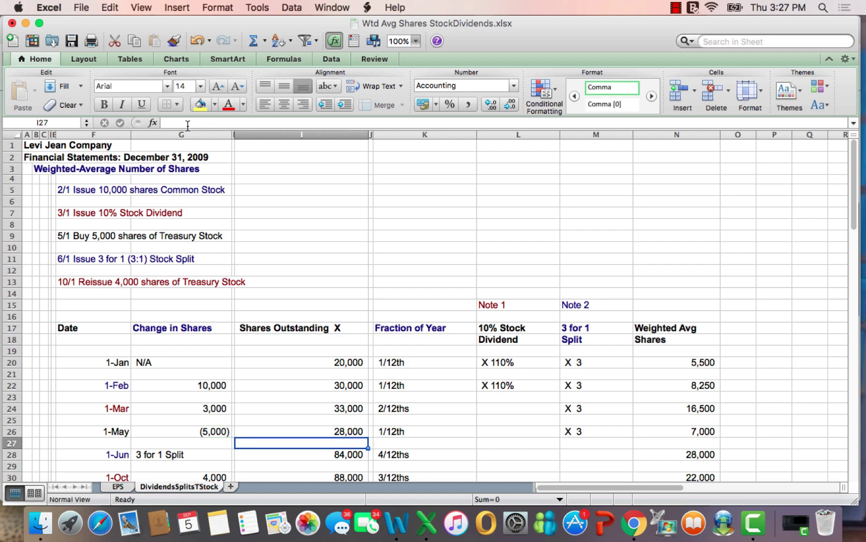
click(324, 373)
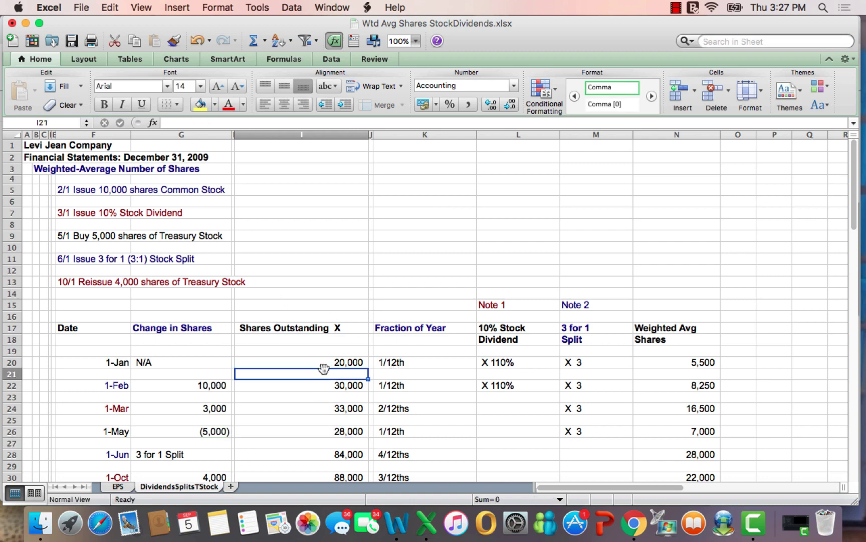
drag(323, 368, 329, 438)
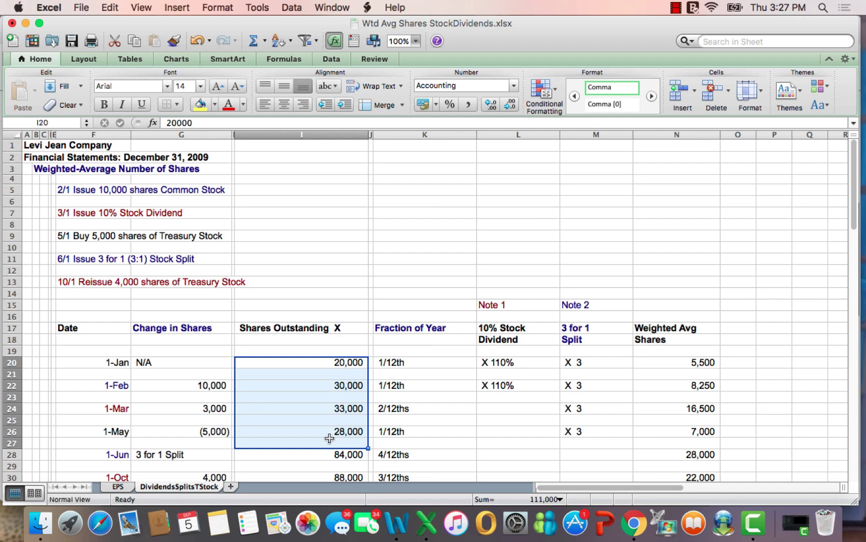
click(364, 212)
click(73, 262)
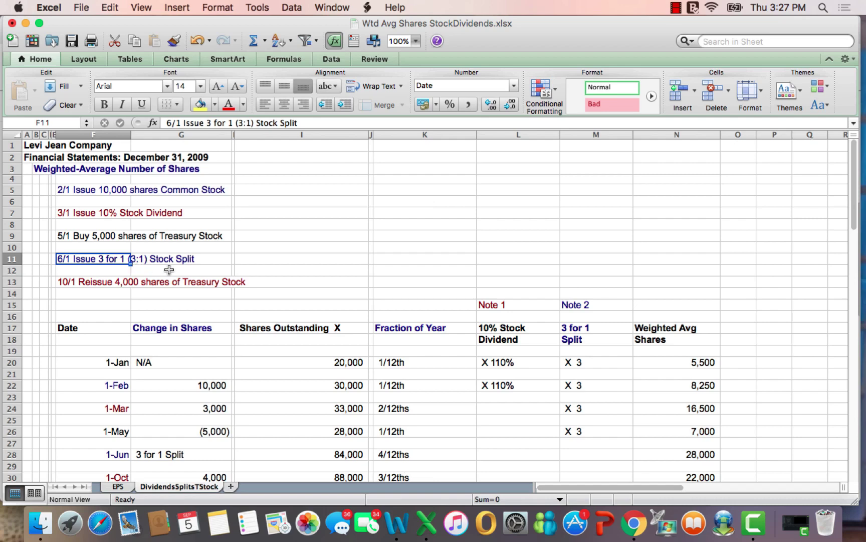
click(266, 421)
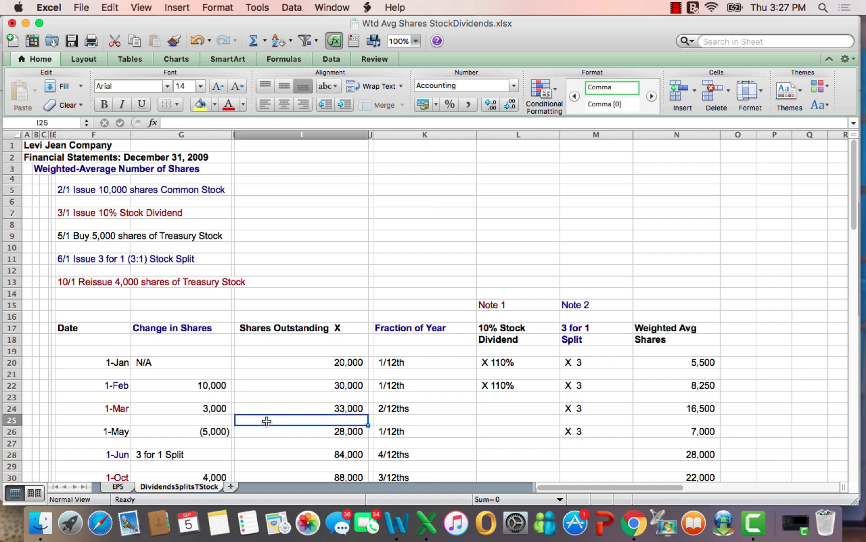
key(Down)
key(Down)
key(Down)
key(Down)
key(Down)
key(Down)
key(Down)
key(Down)
key(Down)
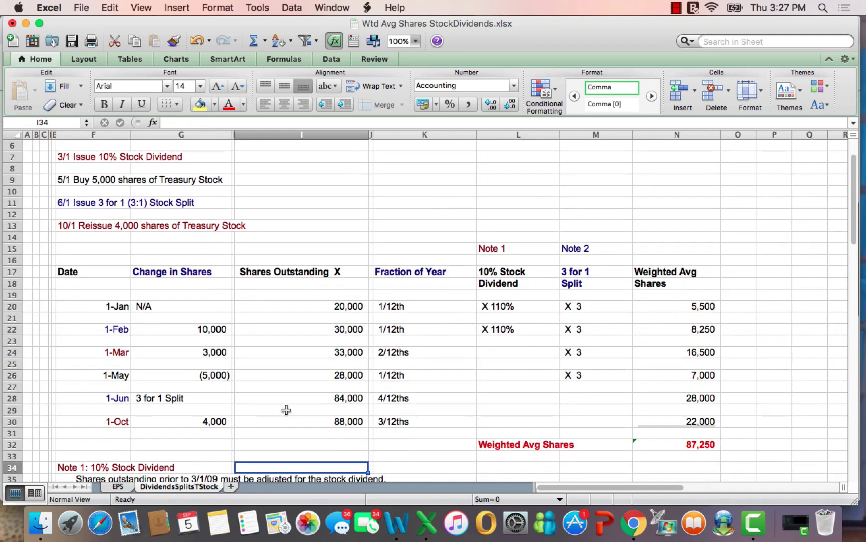
click(307, 400)
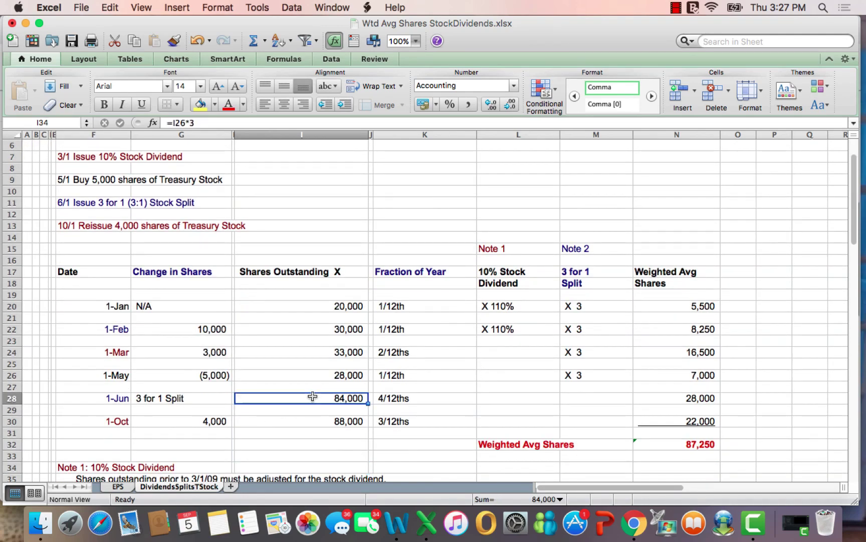
click(179, 123)
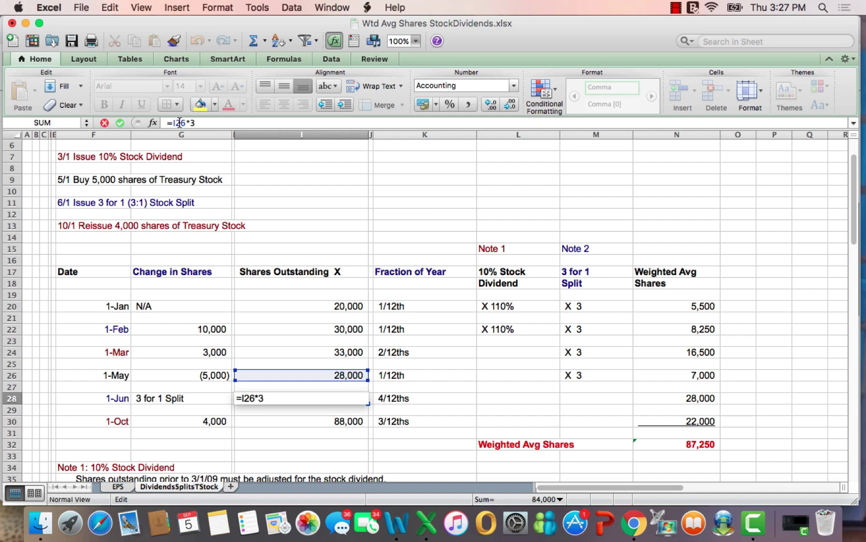
key(Return)
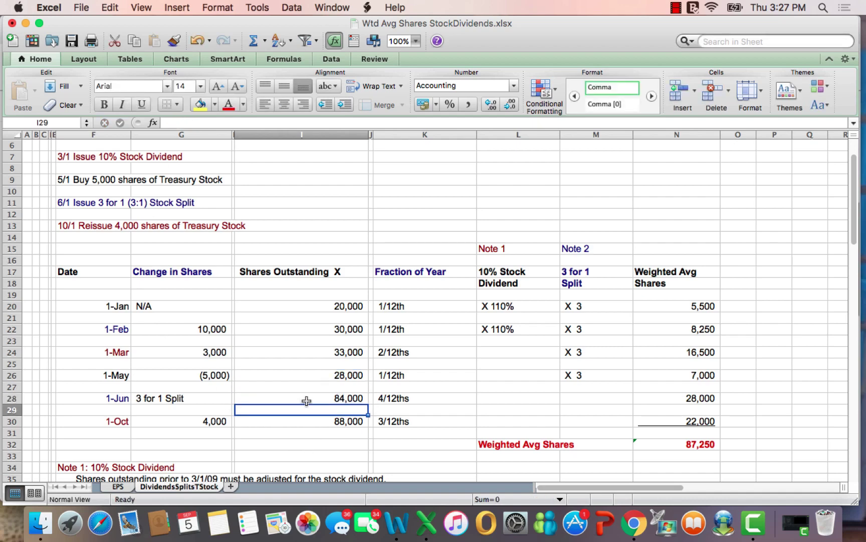
click(307, 400)
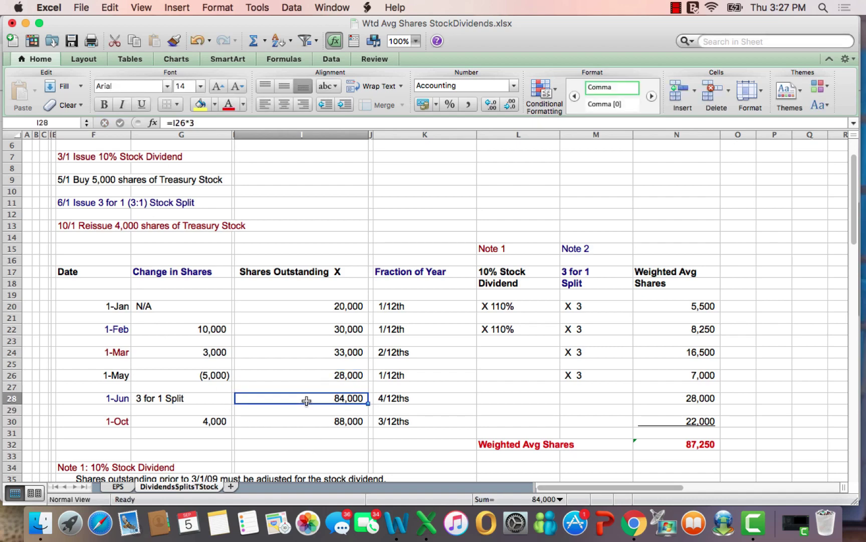
click(72, 222)
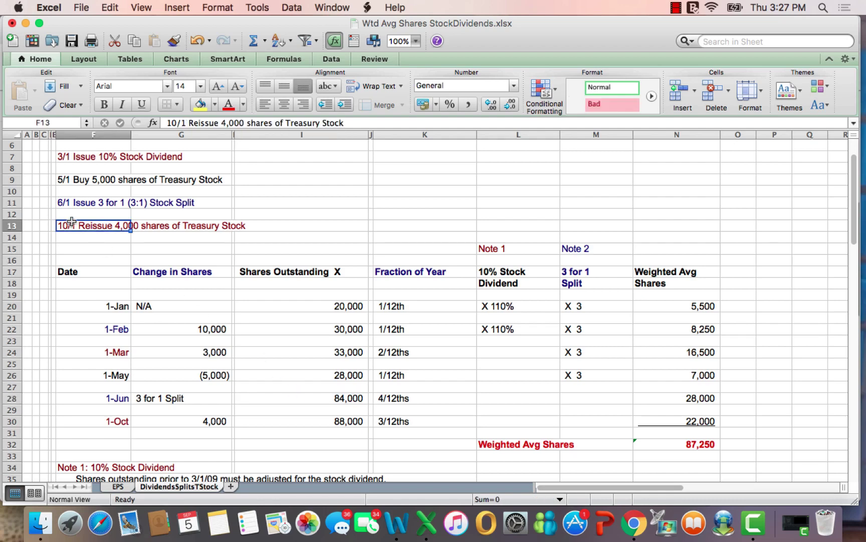
click(123, 180)
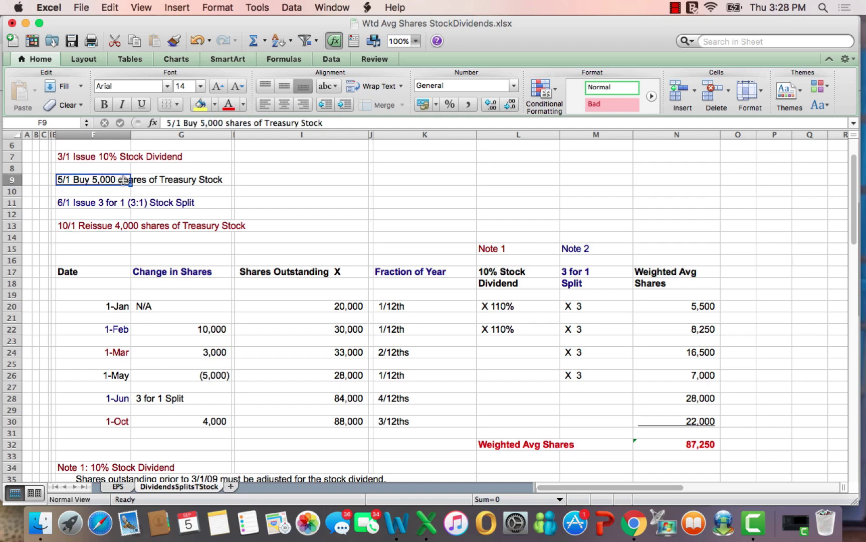
click(300, 421)
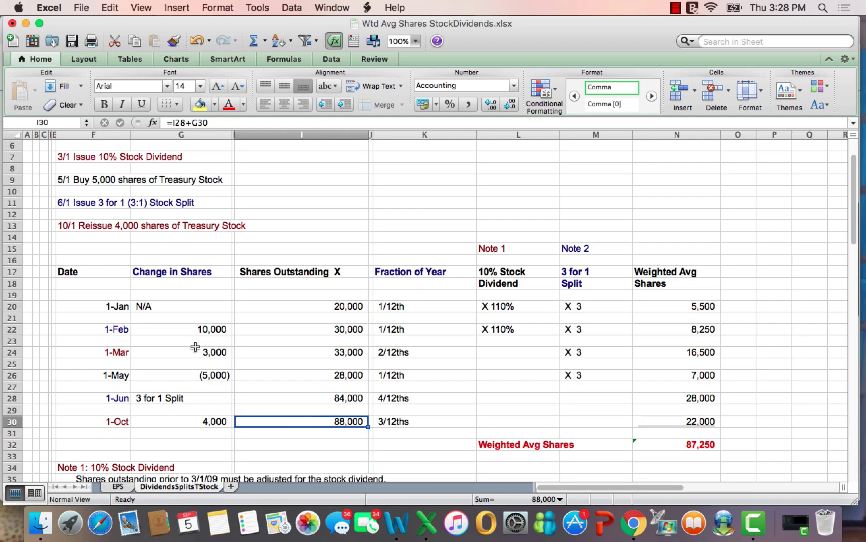
drag(178, 271, 171, 447)
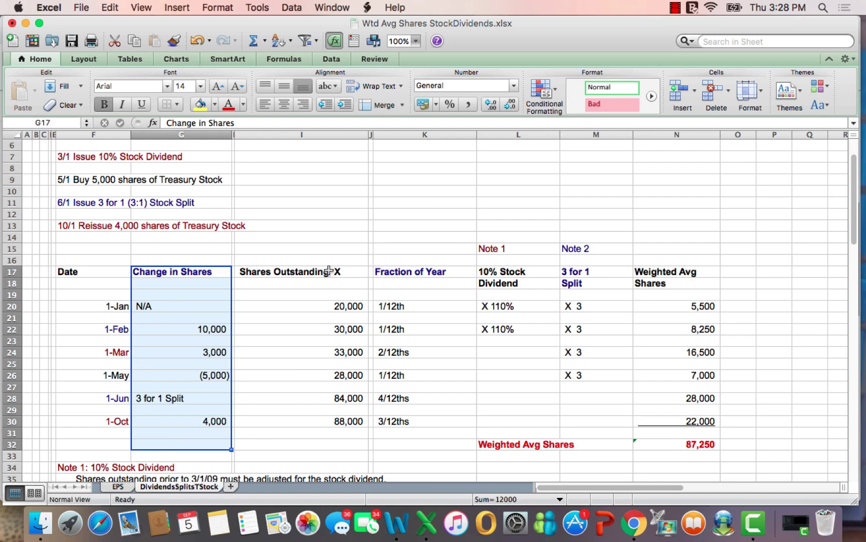
drag(331, 272, 321, 448)
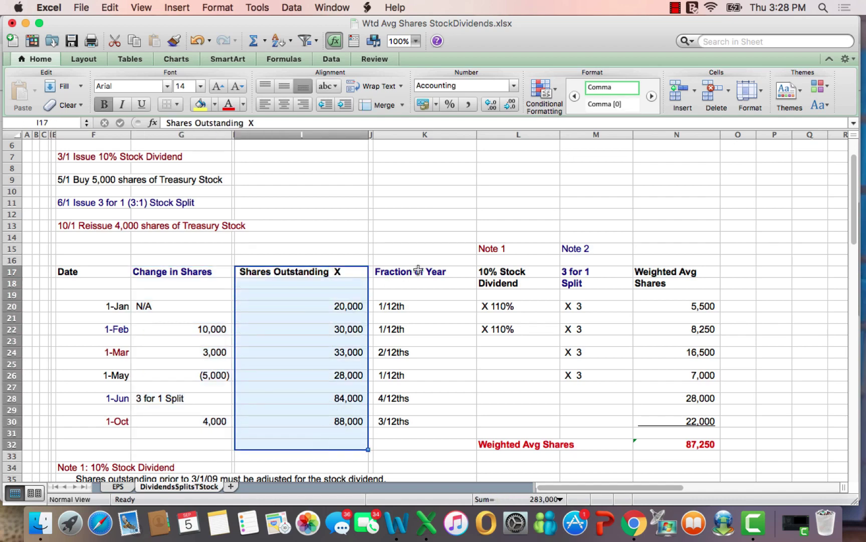
click(437, 265)
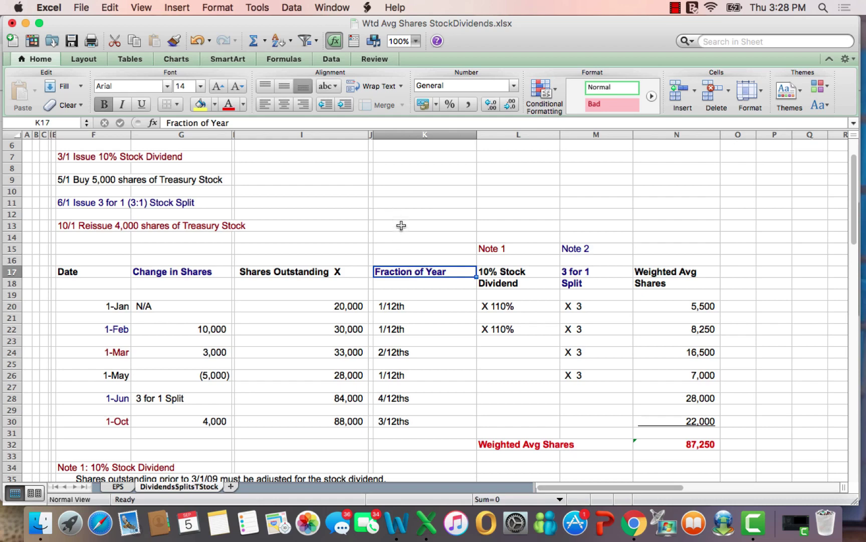
drag(401, 227, 413, 472)
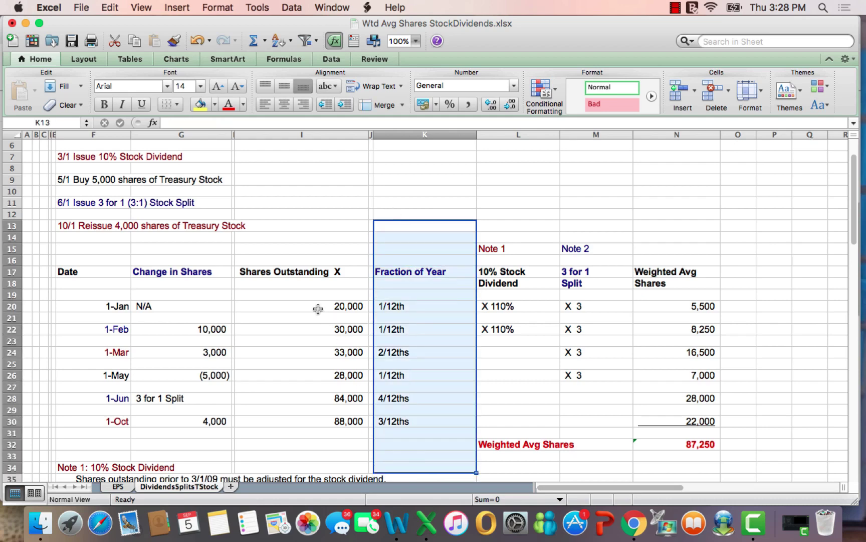
drag(318, 307, 318, 425)
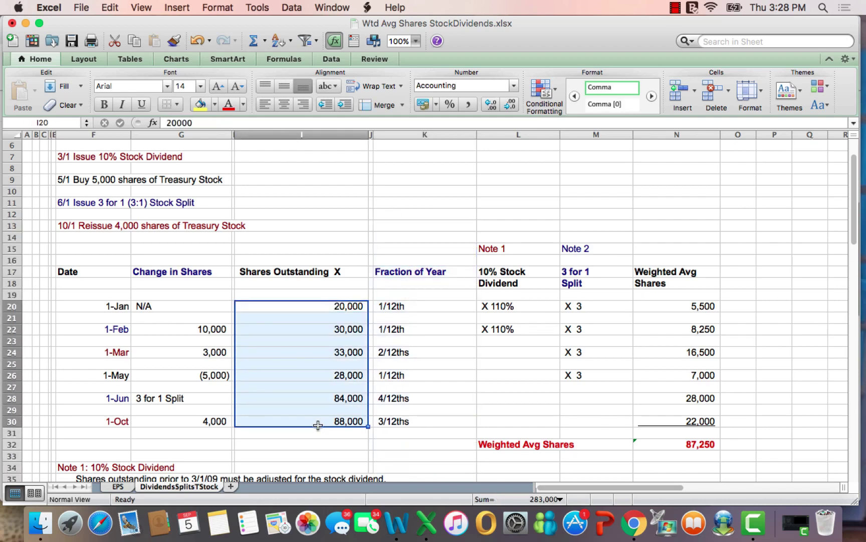
click(400, 452)
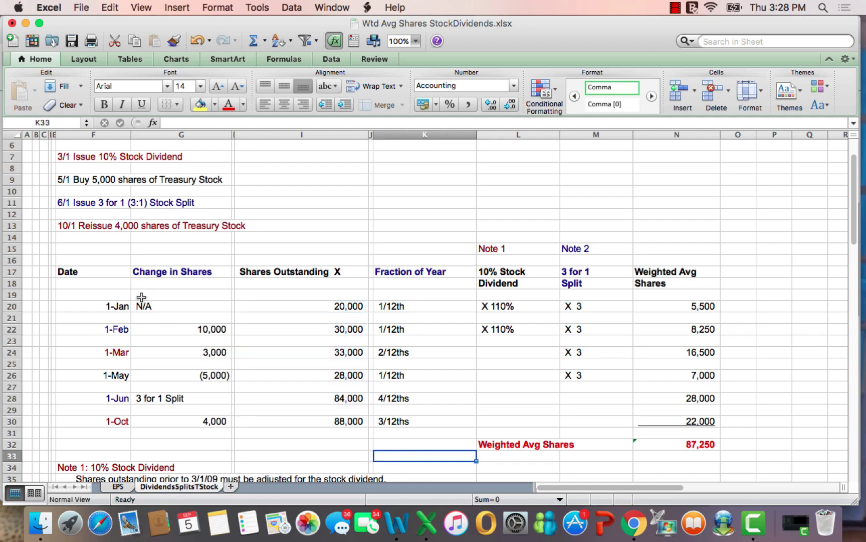
click(124, 306)
drag(323, 304, 426, 305)
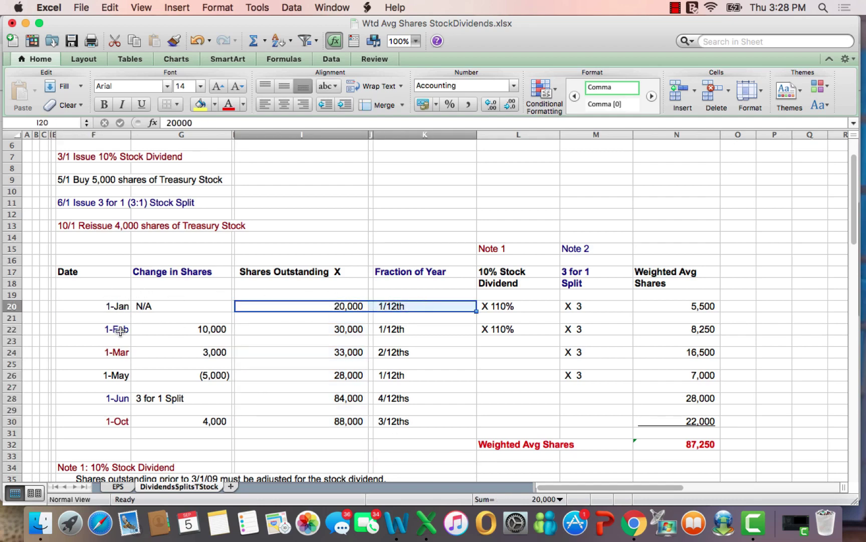
drag(305, 331, 419, 333)
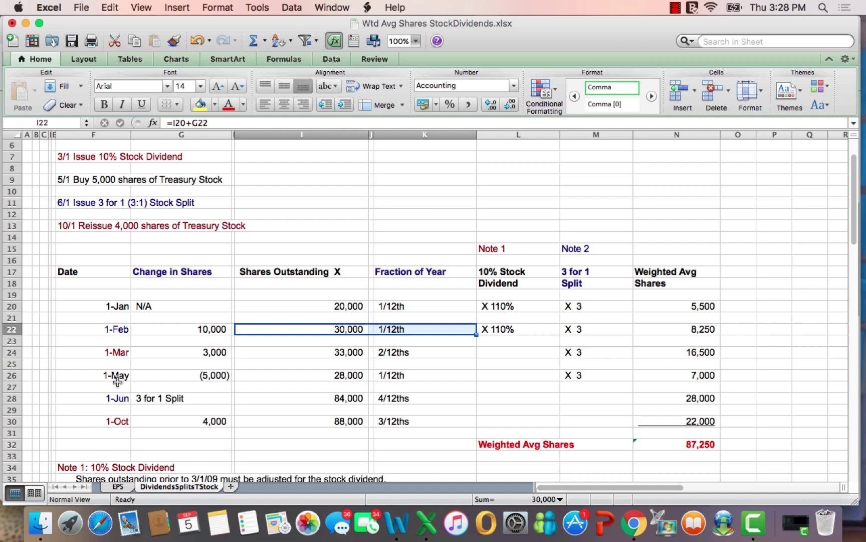
drag(346, 354, 411, 354)
drag(317, 377, 422, 378)
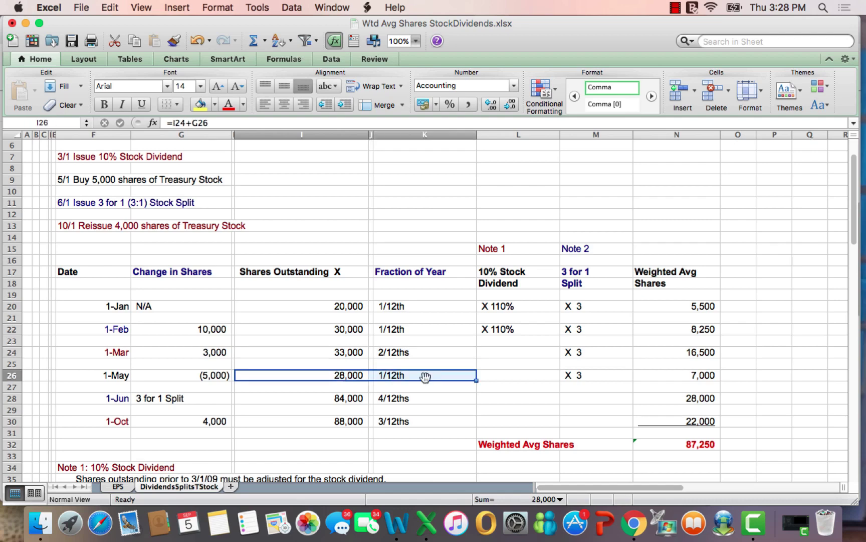
drag(325, 402, 441, 401)
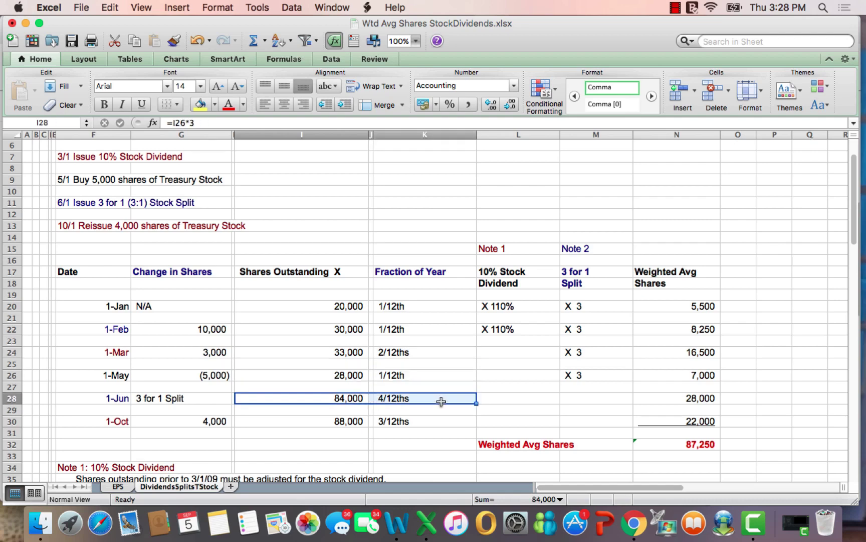
click(454, 445)
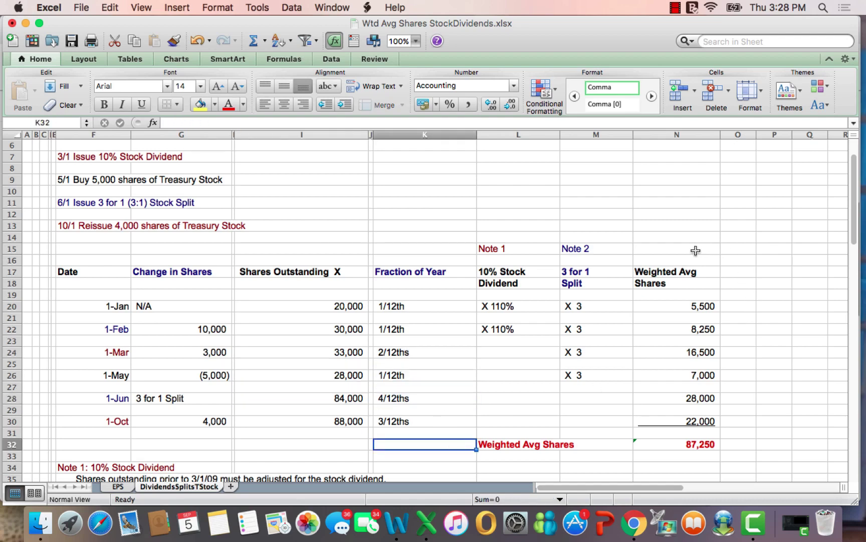
drag(695, 250, 699, 467)
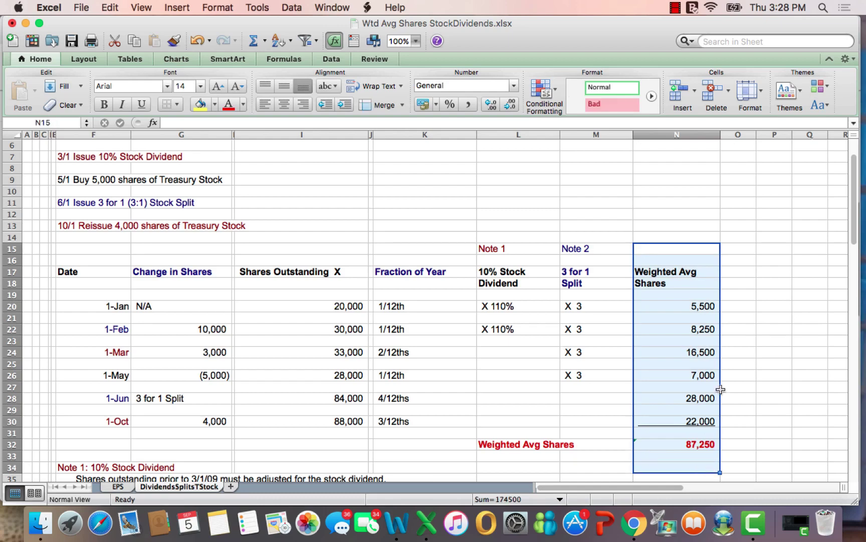
Show the 25 Intermediate Accounting Spreadsheets post in Chrome and read down to its Sample Chapters section
click(636, 538)
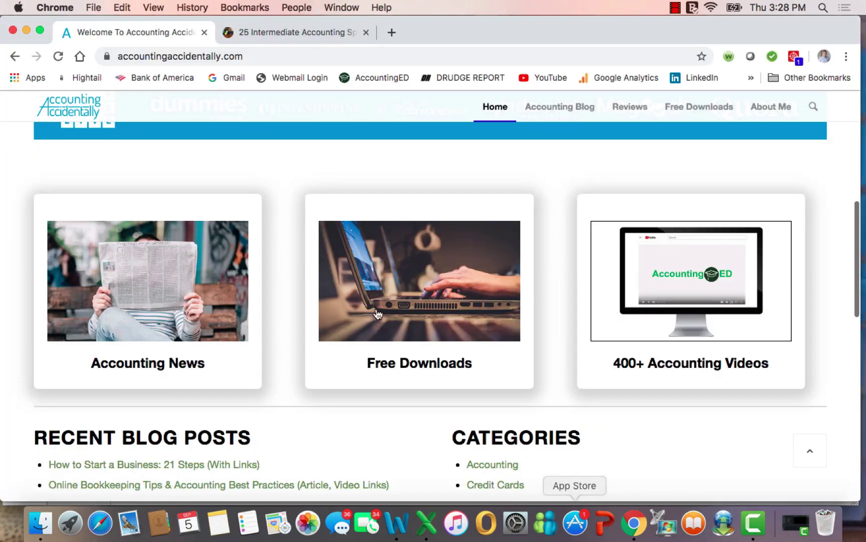
click(299, 32)
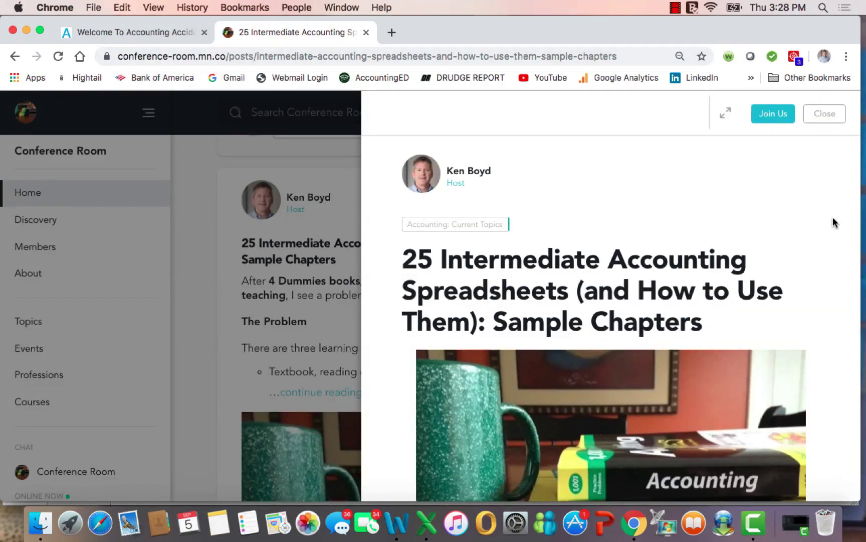
scroll(833, 218, down, 3)
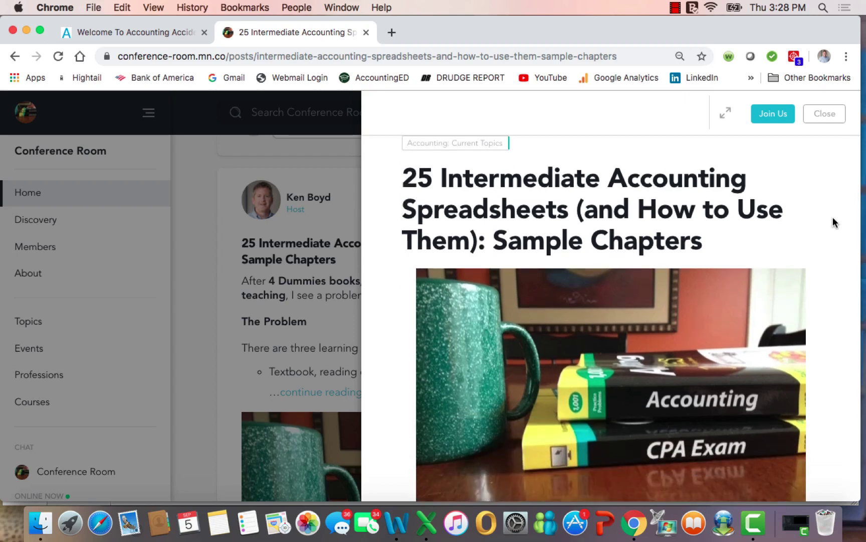
scroll(833, 220, down, 10)
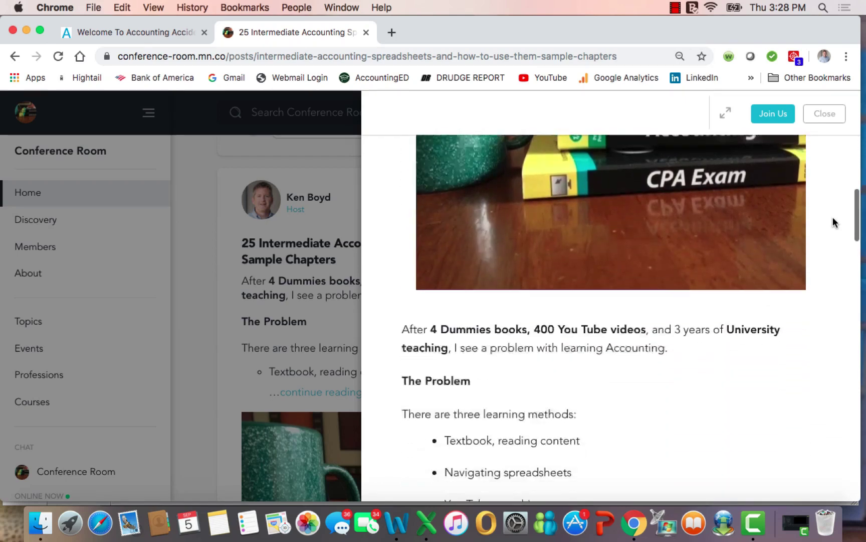
scroll(833, 221, down, 2)
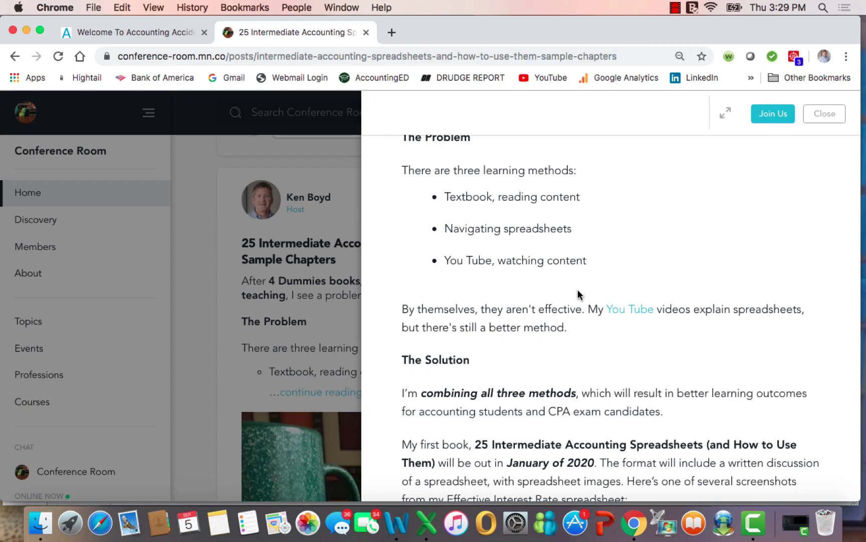
scroll(756, 243, down, 5)
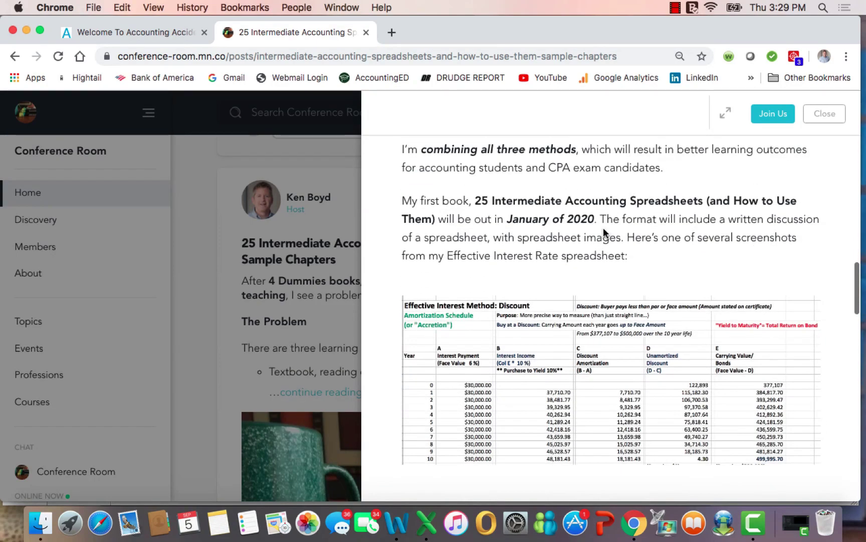
scroll(734, 254, down, 2)
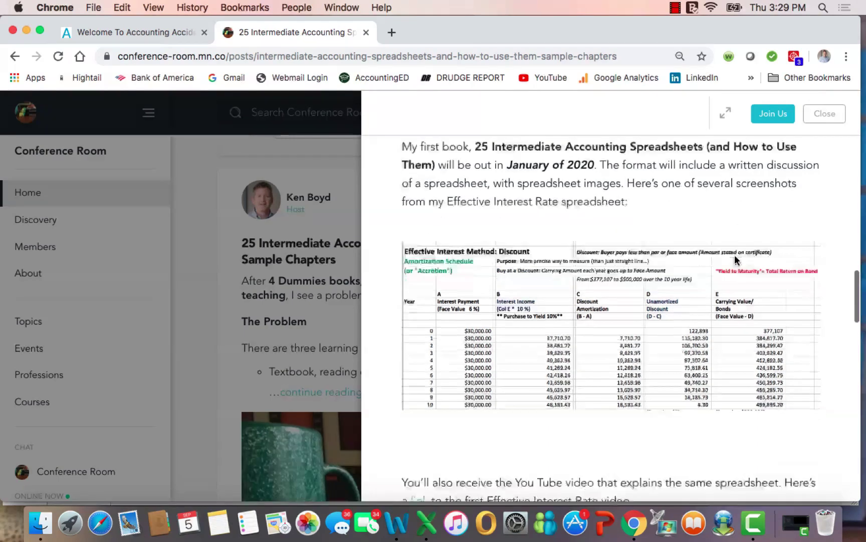
scroll(735, 255, down, 1)
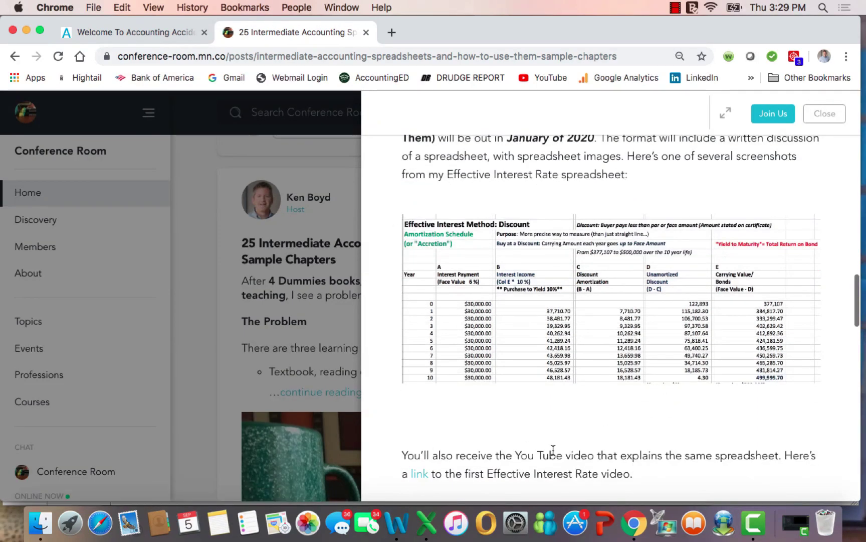
scroll(553, 449, down, 10)
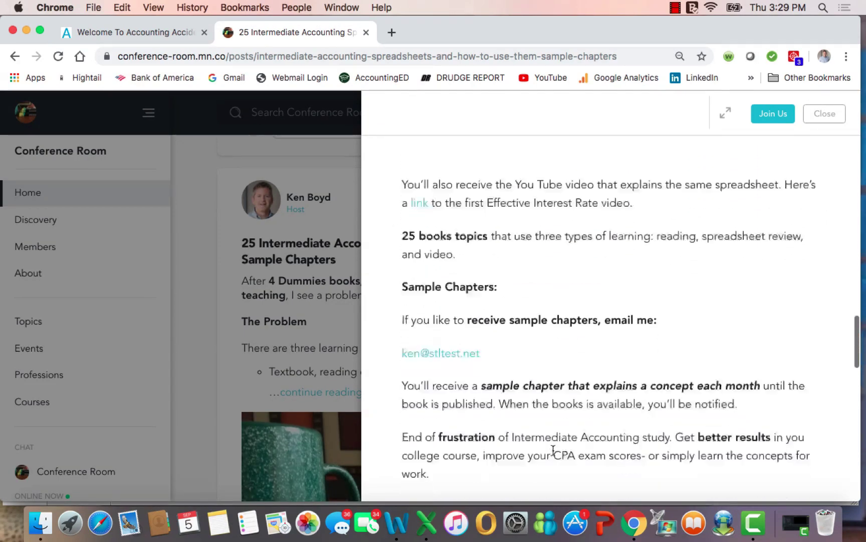
scroll(553, 449, down, 1)
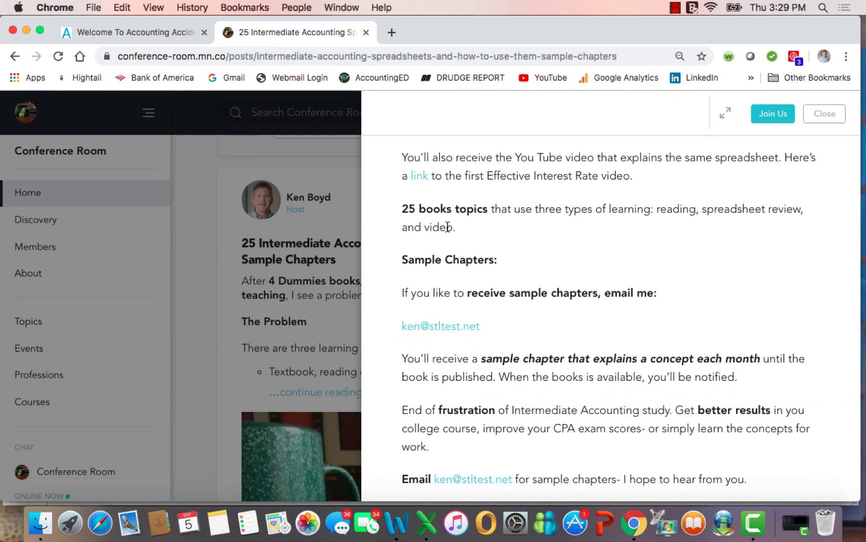